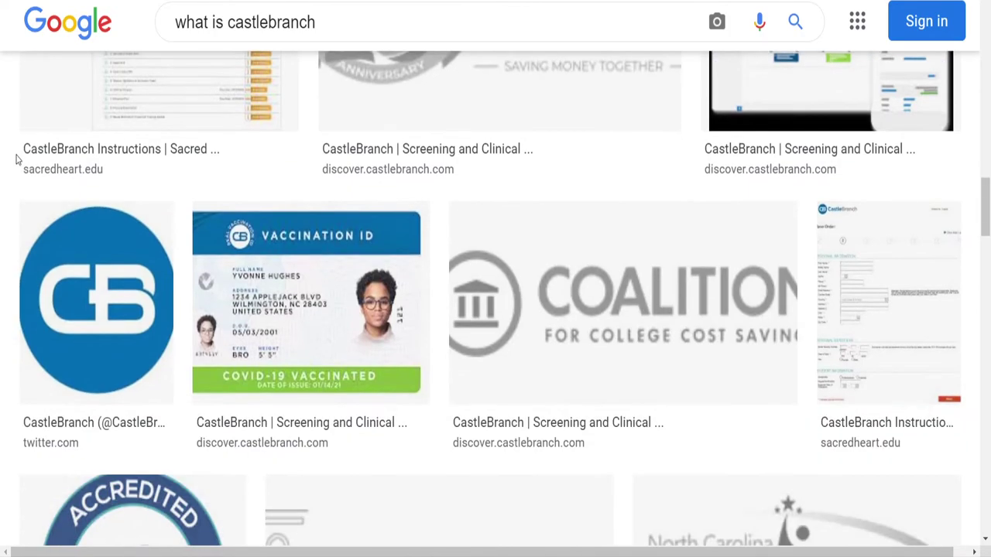
scroll(16, 160, down, 1)
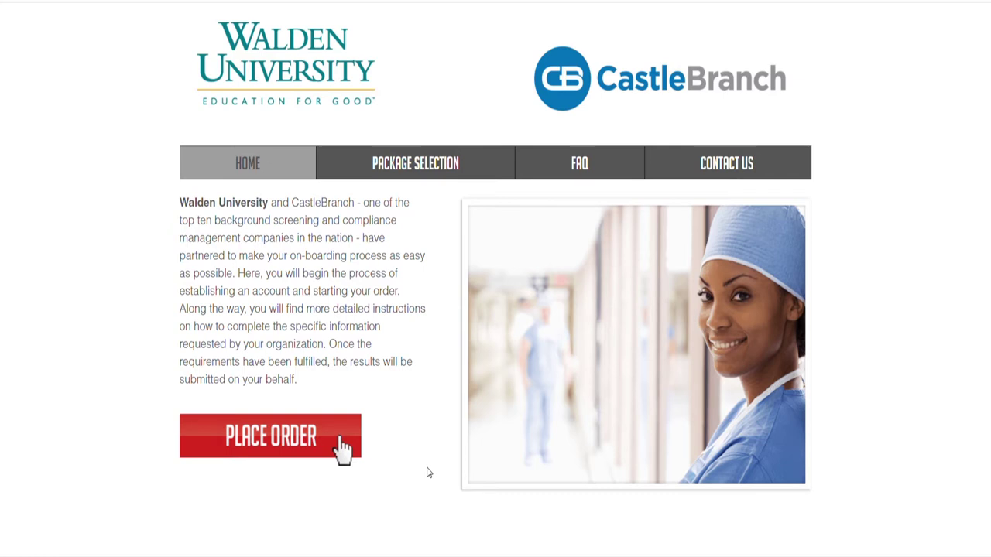
Step: Start placing a Walden University order and choose the College of Nursing package
click(275, 457)
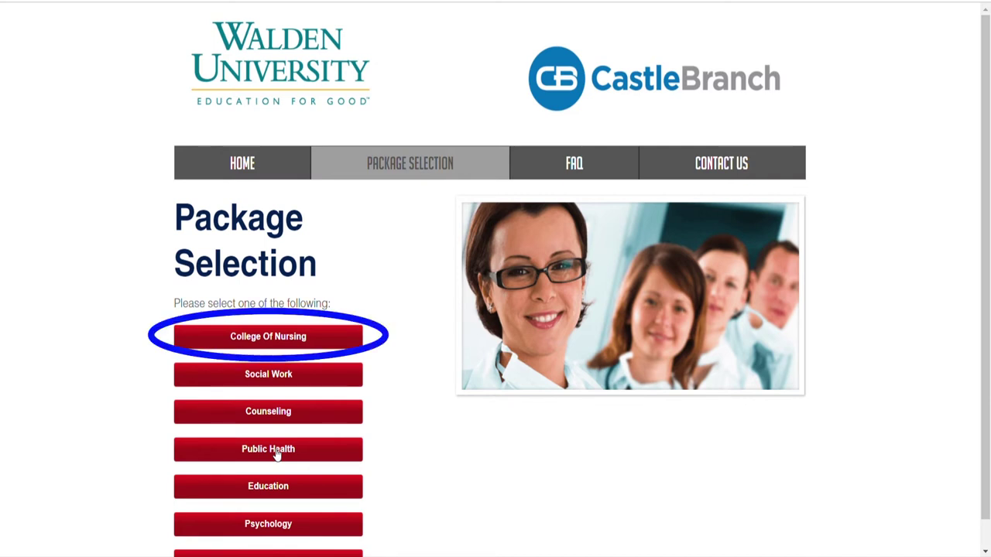
scroll(277, 455, down, 1)
click(255, 310)
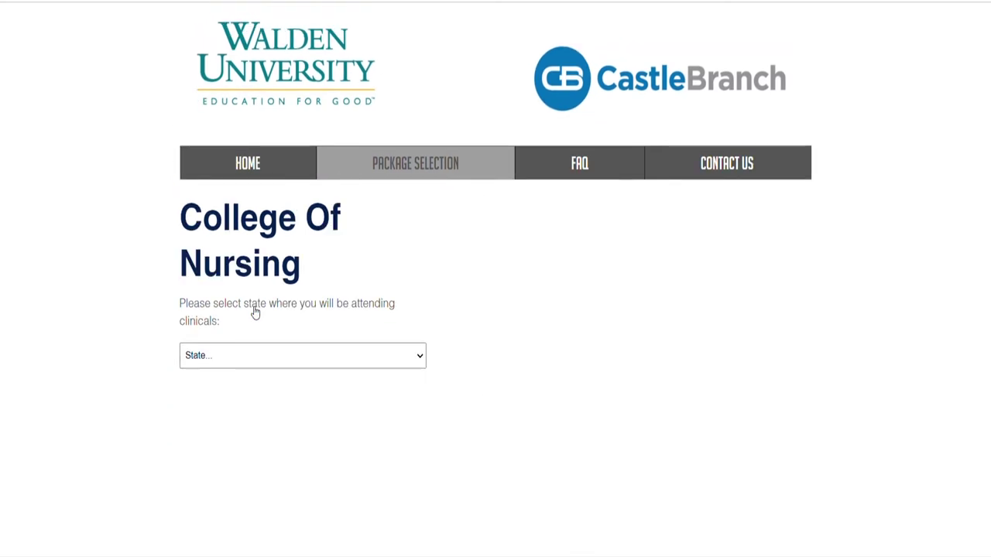
Step: Set the clinicals state to Massachusetts, select a nursing program option, agree to the terms, and continue past the package review
click(302, 355)
click(271, 154)
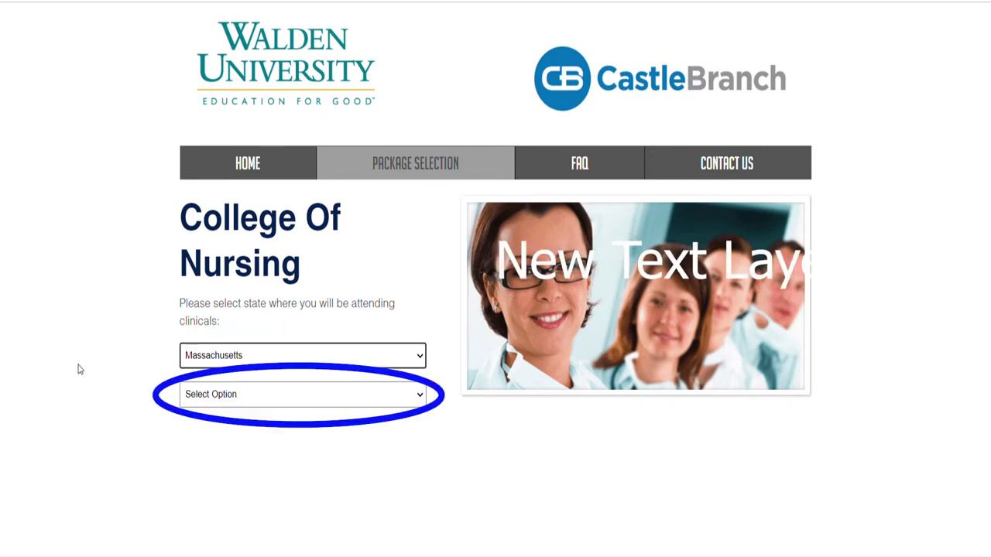
click(202, 394)
click(203, 436)
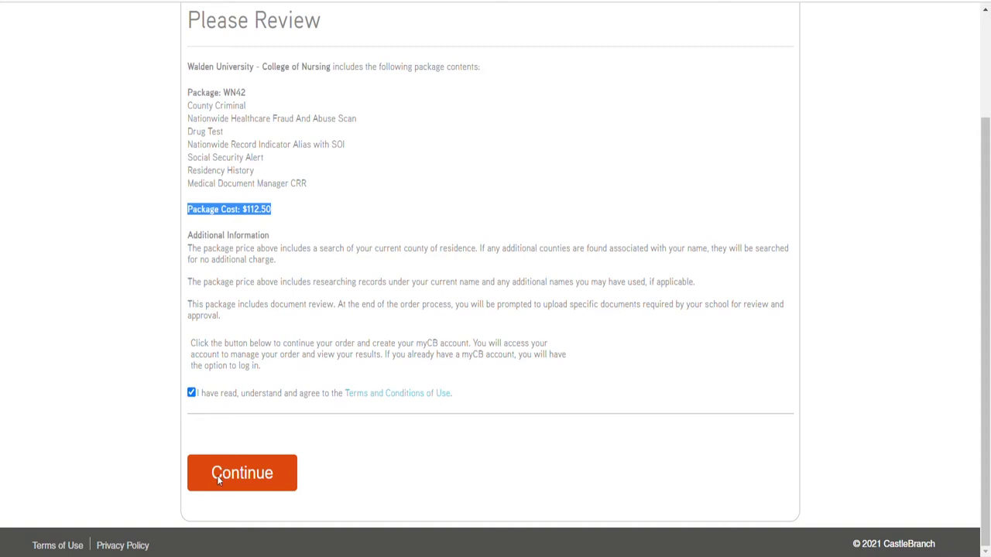
click(217, 476)
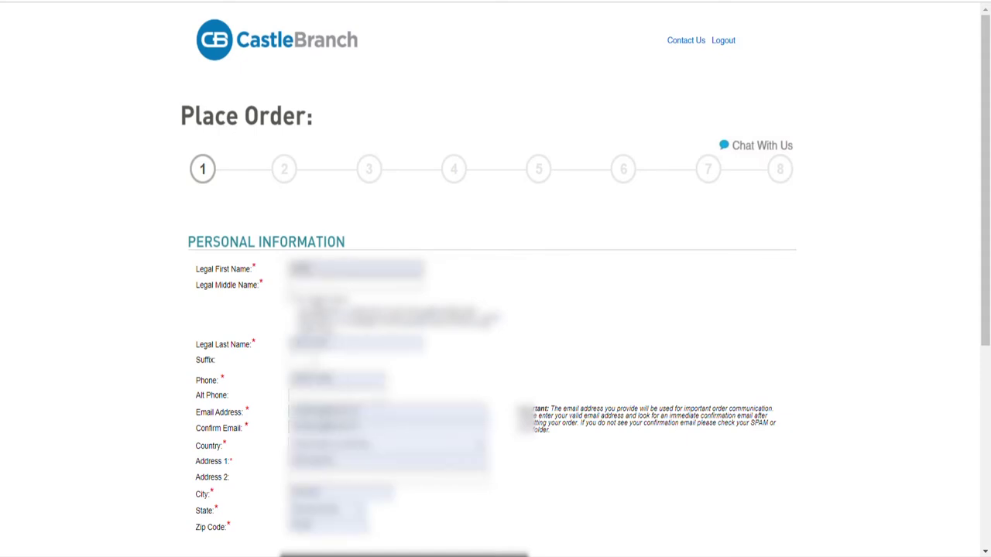
Step: Complete the required personal information, personal identifiers and student information, and proceed to account creation
key(Down)
key(Return)
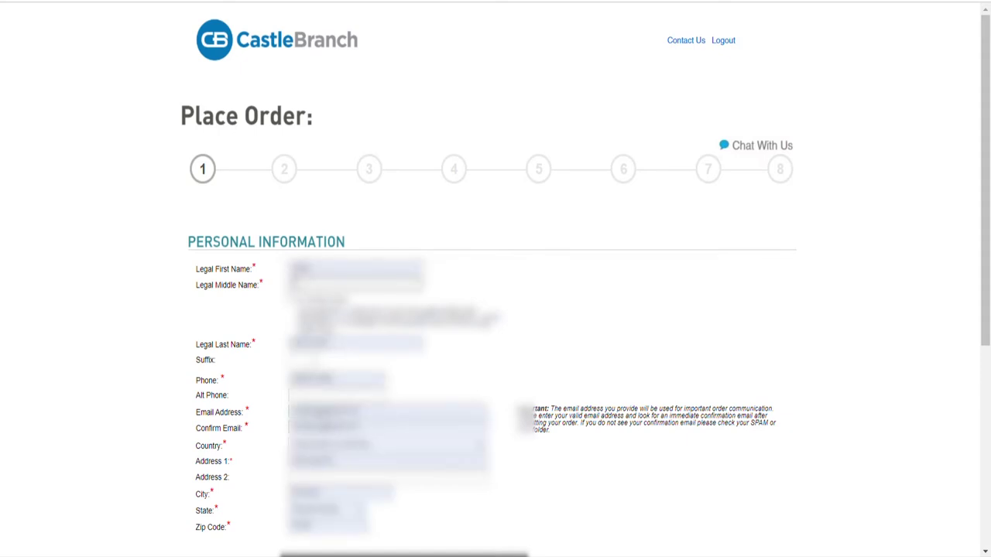
scroll(496, 309, down, 2)
key(ctrl+plus)
scroll(495, 309, down, 2)
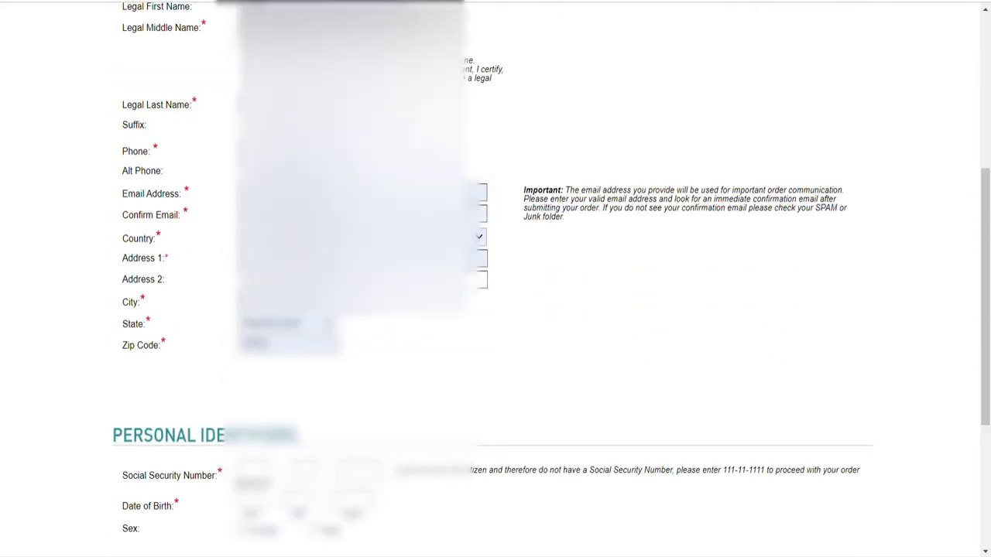
scroll(495, 309, down, 2)
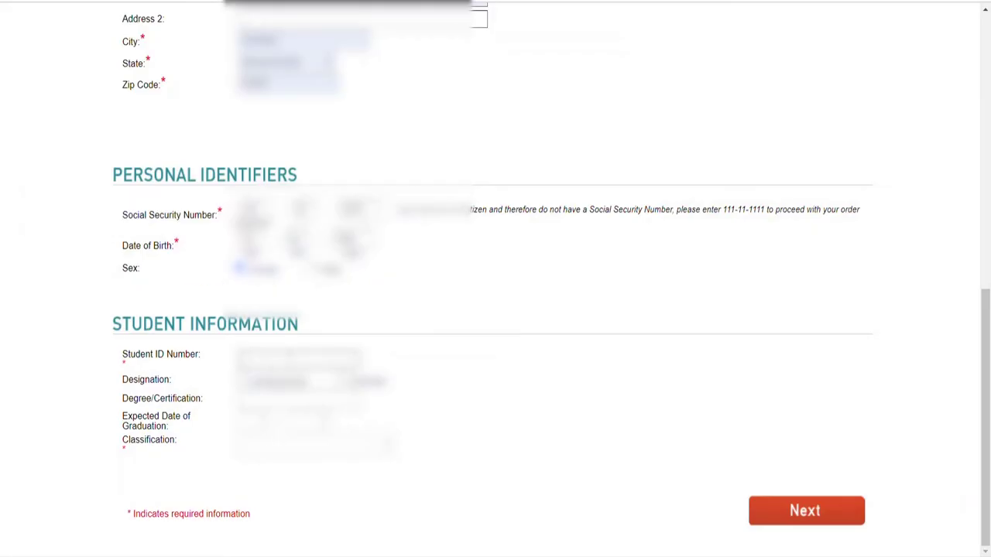
click(802, 511)
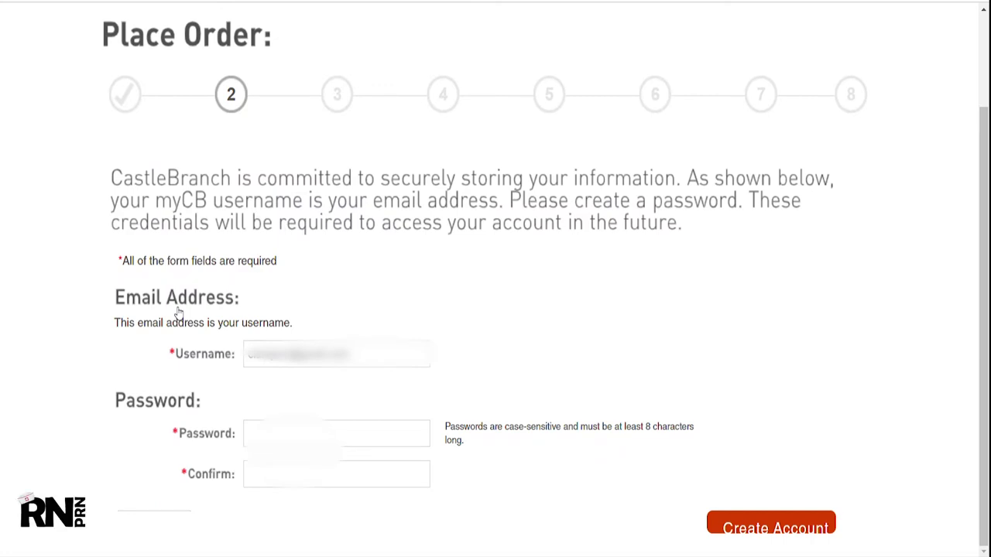
Step: Enter and confirm the account password, and create the myCB account
click(336, 434)
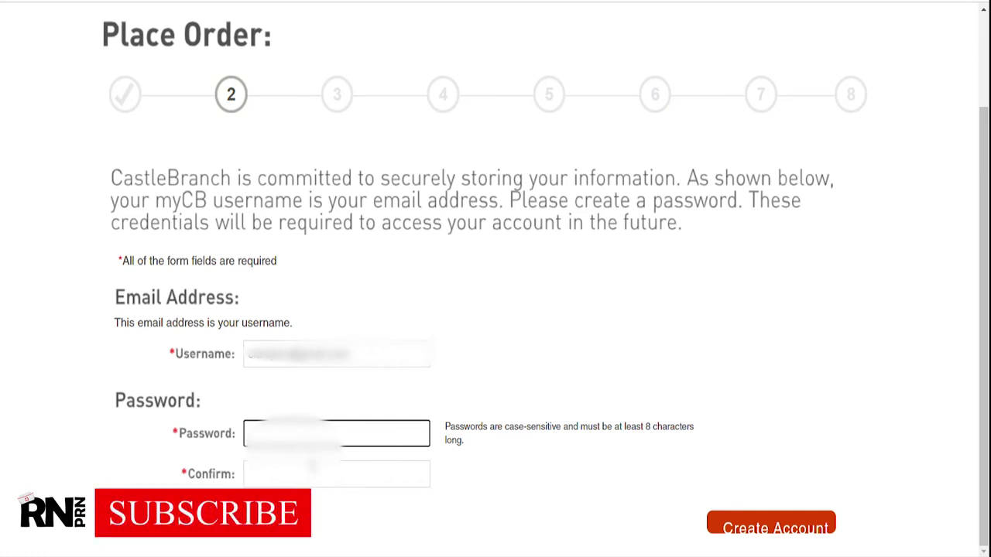
key(Down)
key(Return)
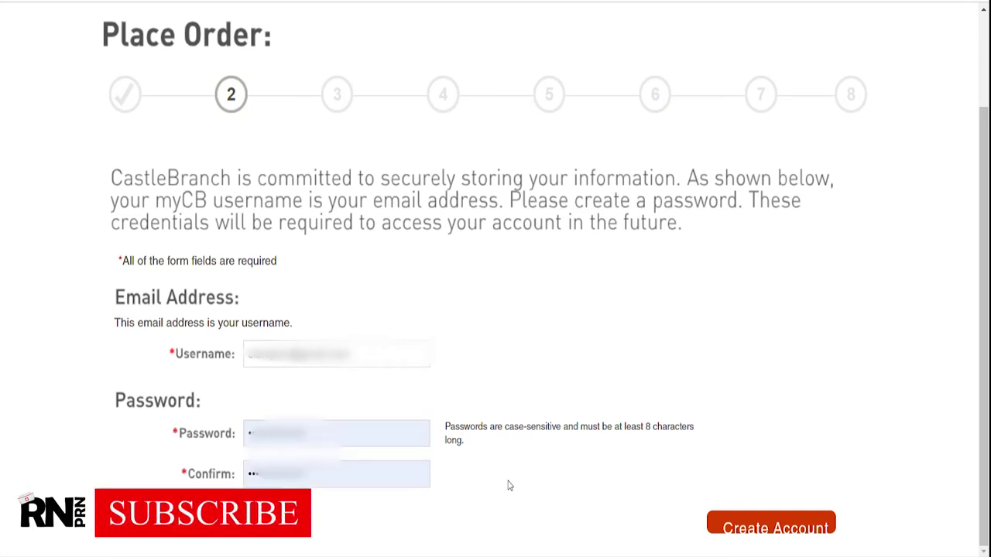
click(778, 531)
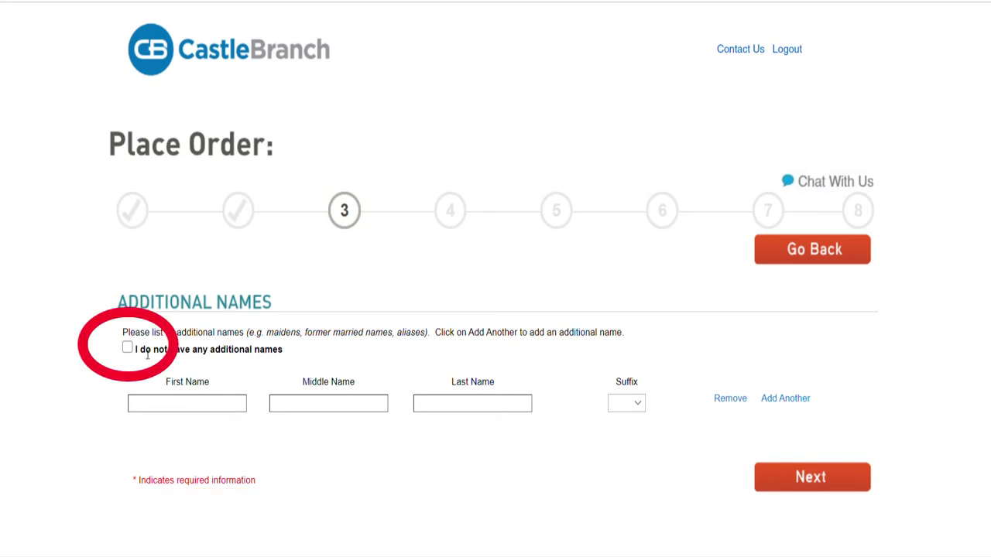
Step: Enter the additional first and last name and the professional license number, and proceed to the order review
click(161, 404)
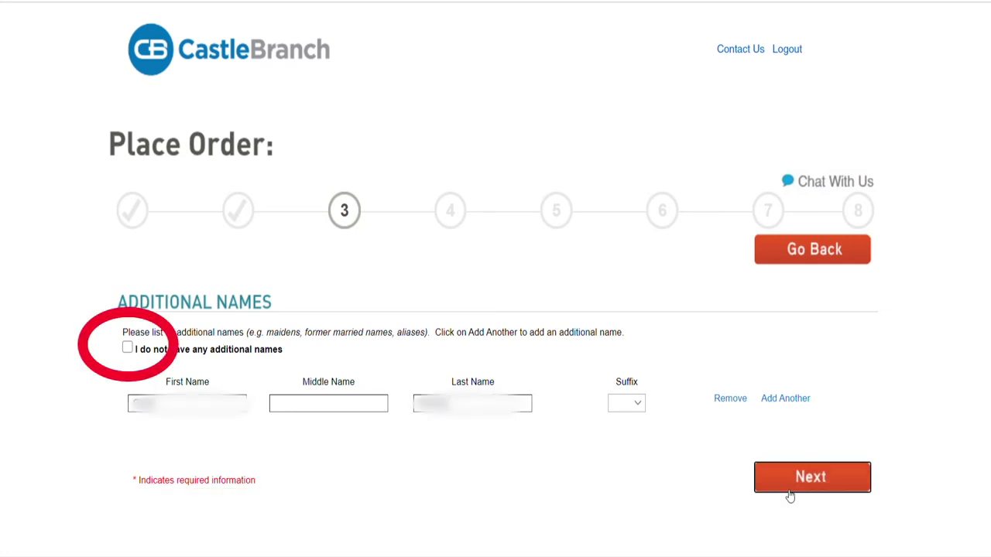
click(789, 496)
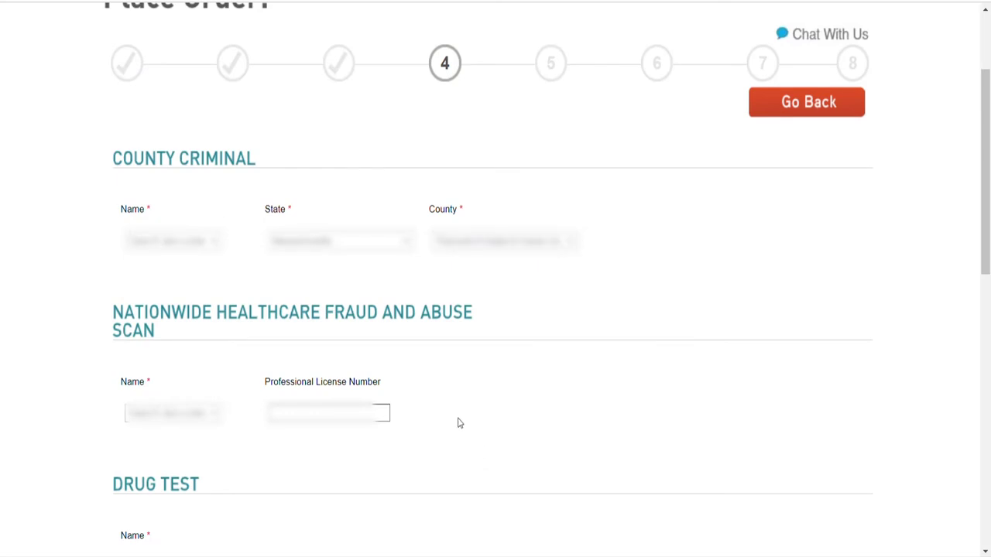
click(314, 414)
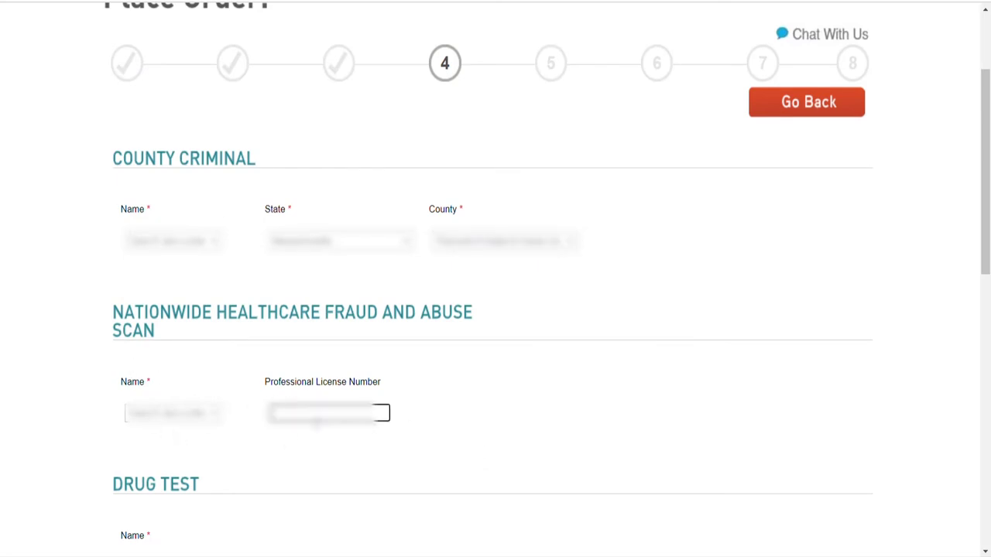
scroll(413, 415, down, 10)
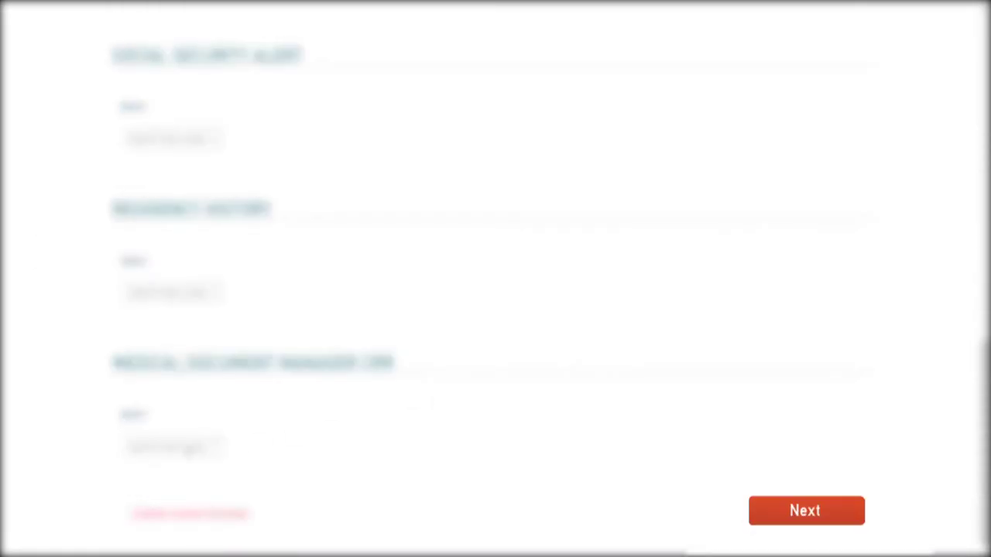
click(806, 513)
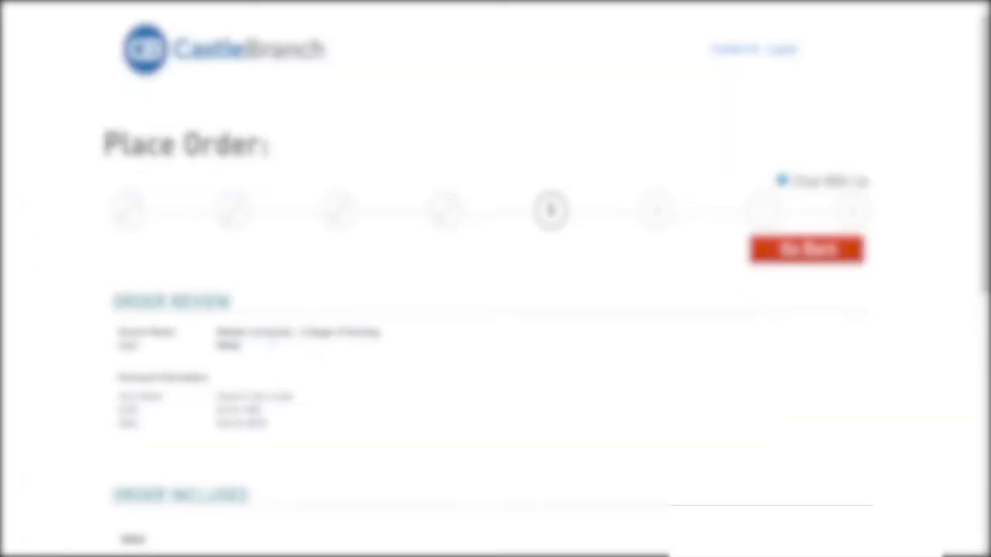
Step: Review the order, fill in the card number, other payment details and billing address, and submit the payment
scroll(460, 354, down, 2)
scroll(461, 354, down, 4)
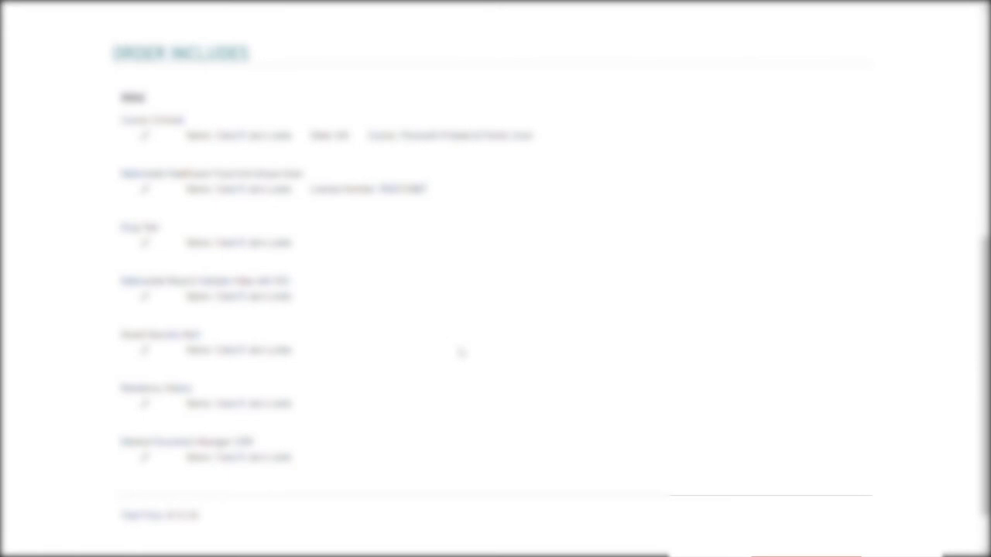
scroll(460, 353, down, 1)
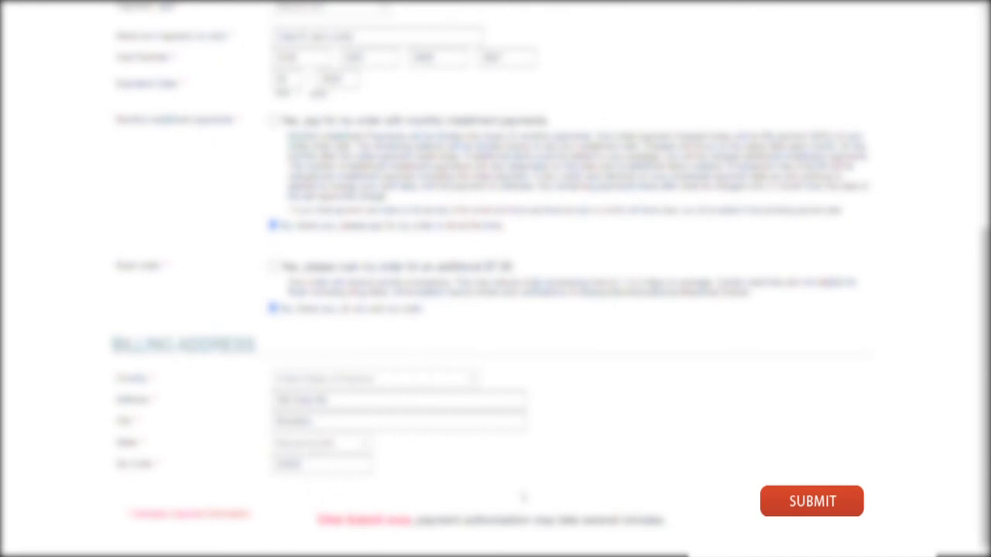
click(778, 504)
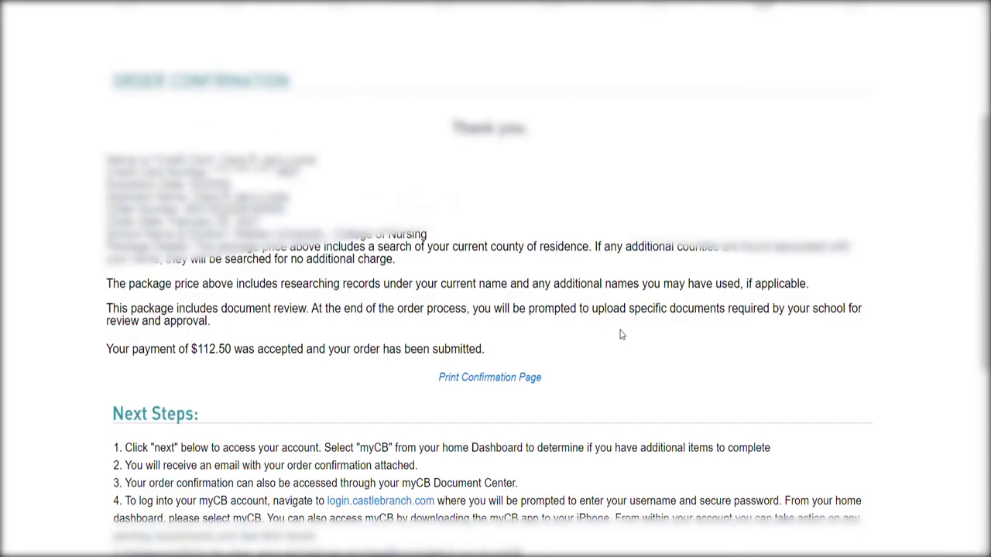
Step: Read the order confirmation and its next steps, and continue to the account
scroll(621, 334, down, 2)
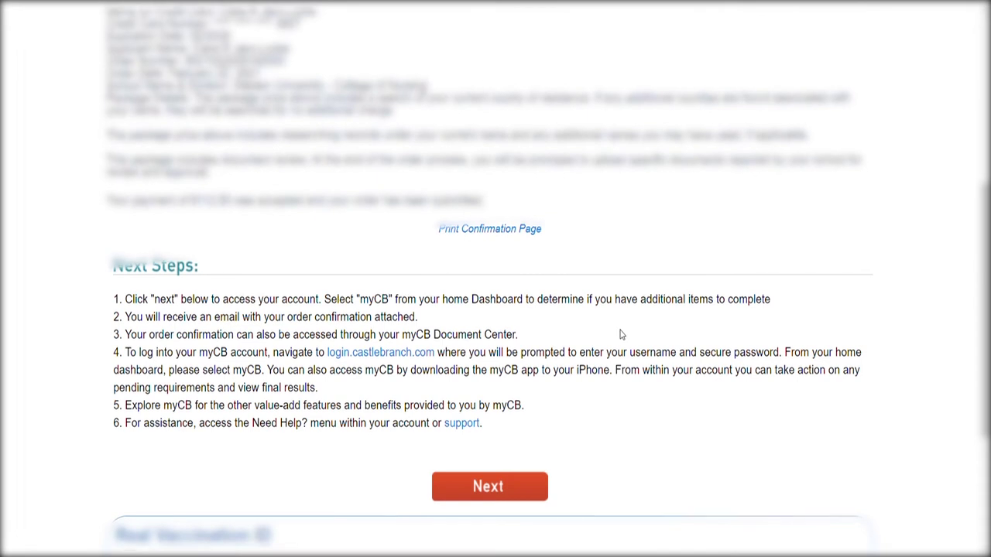
scroll(621, 335, down, 2)
scroll(621, 335, down, 1)
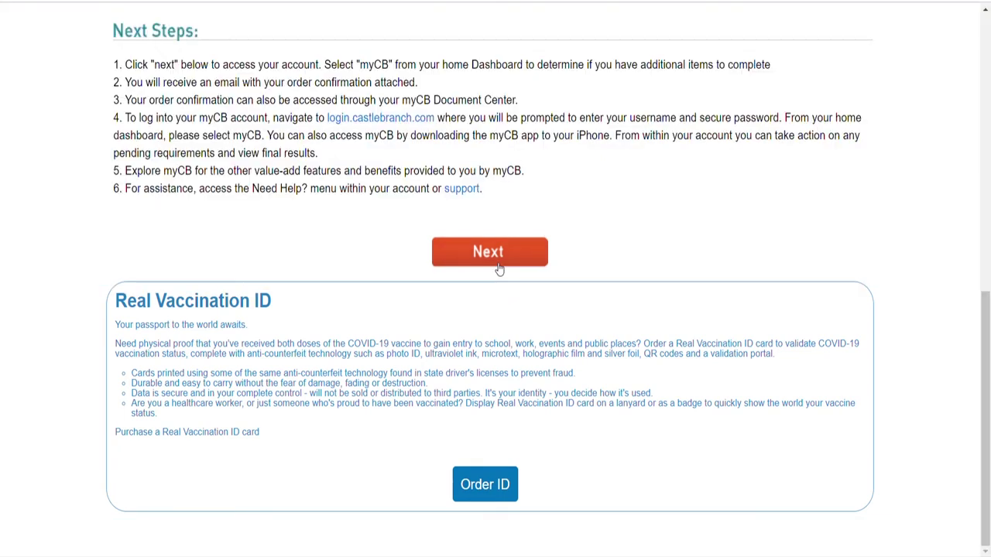
click(500, 268)
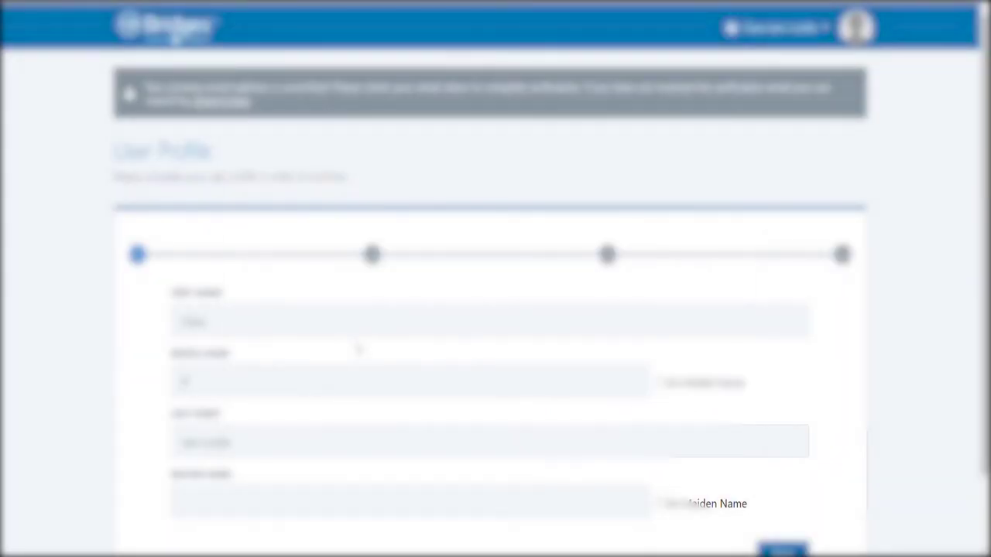
Step: Complete the user profile's name details and three security questions, and submit the profile
scroll(358, 350, down, 2)
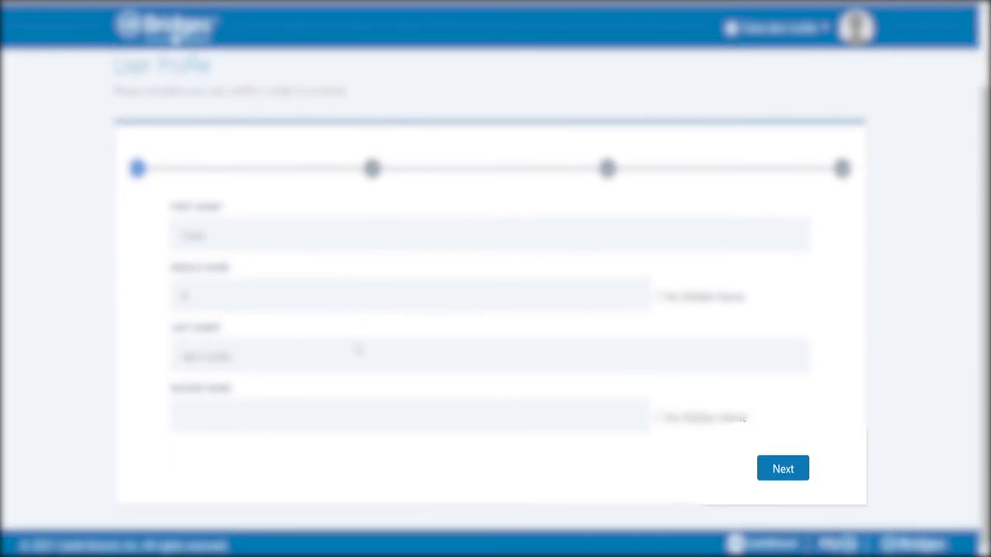
click(784, 470)
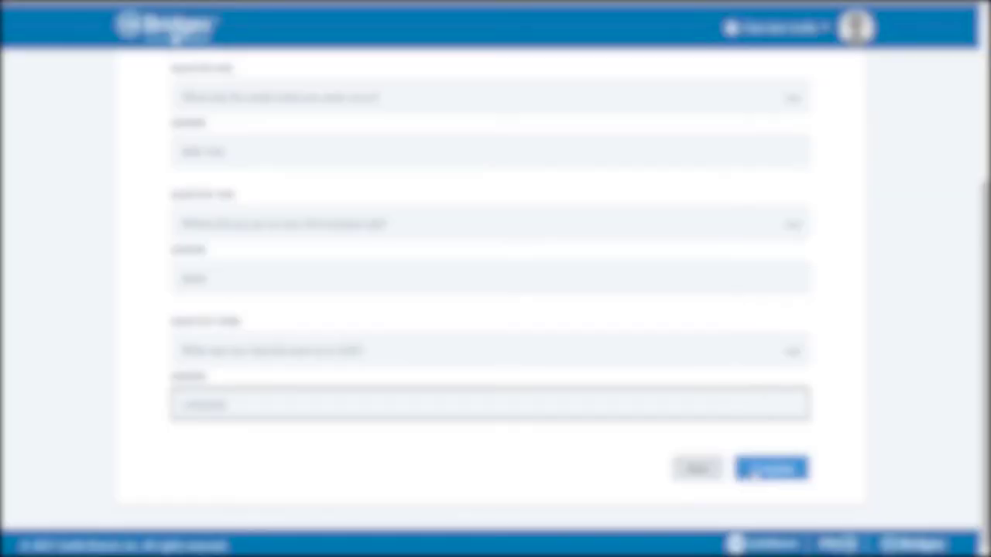
click(772, 470)
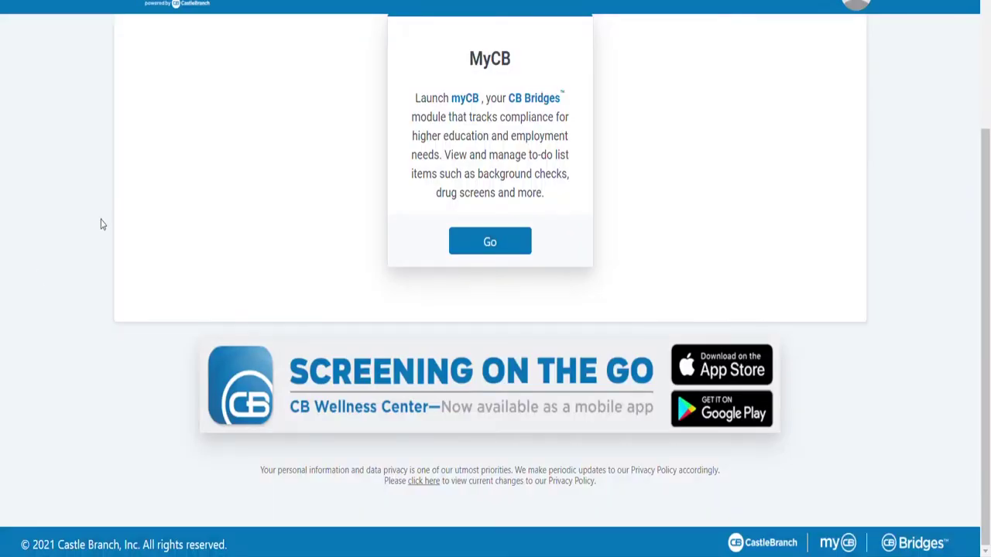
Step: Launch myCB, review the to-do requirements, and open the background check's Disclosure and Authorization form for electronic signing
scroll(141, 180, up, 1)
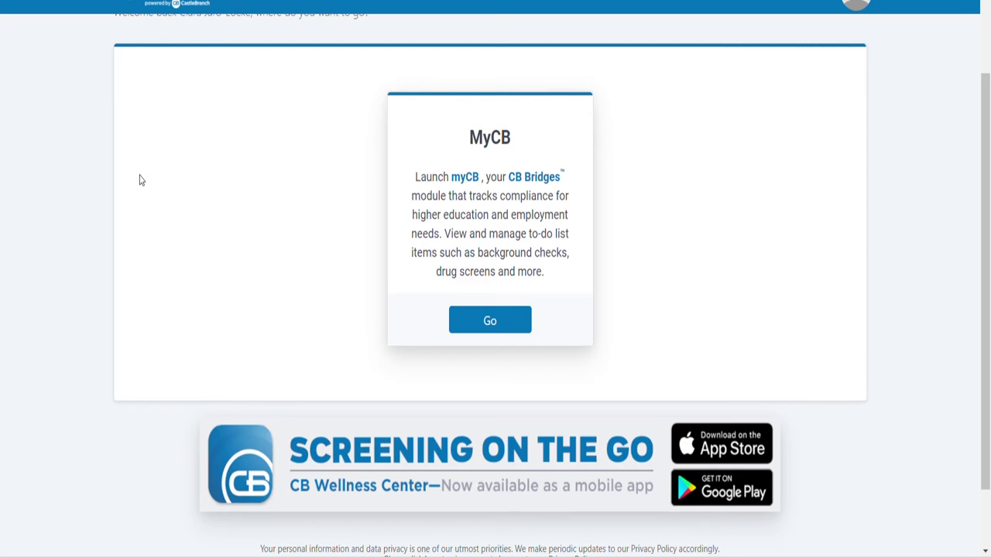
click(490, 322)
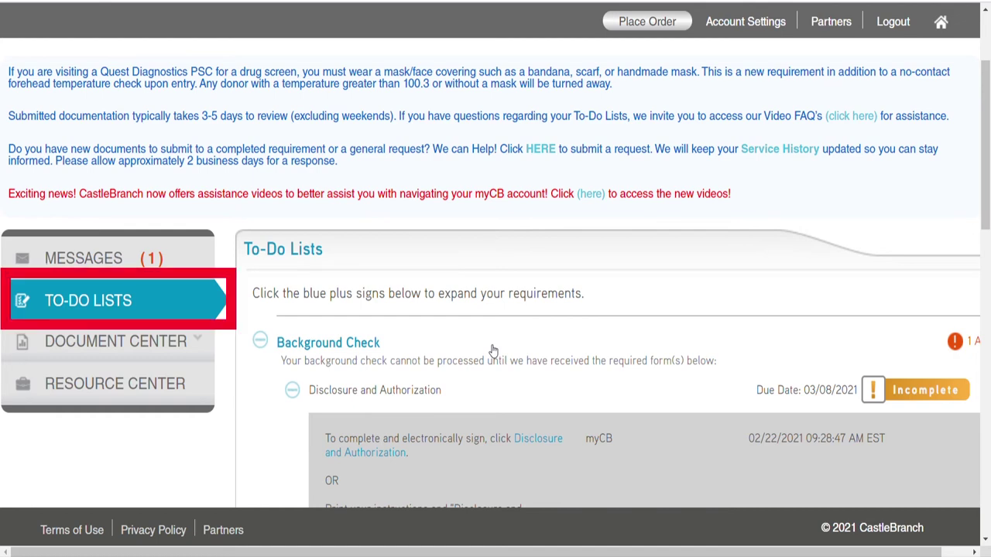
scroll(492, 351, down, 2)
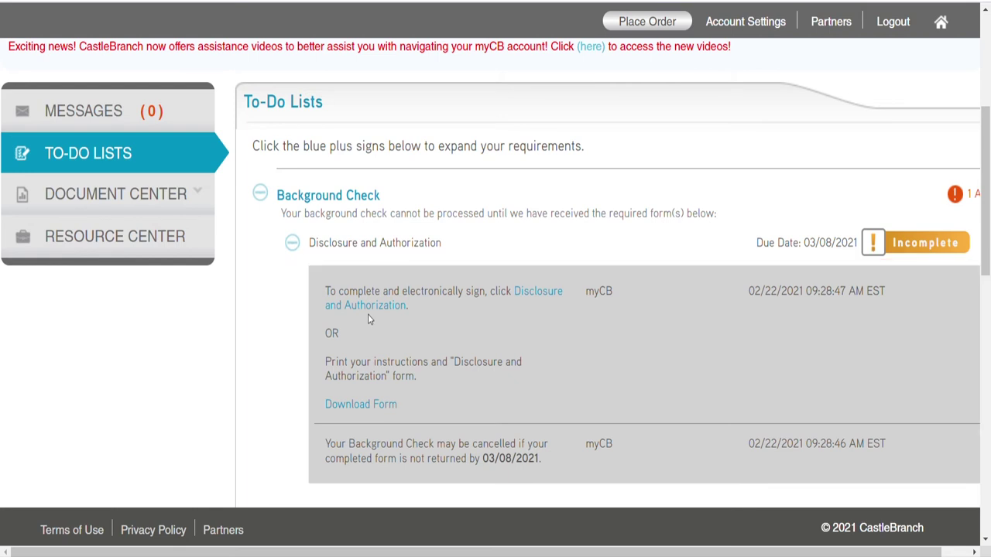
scroll(370, 316, down, 4)
scroll(533, 288, up, 4)
scroll(369, 316, down, 4)
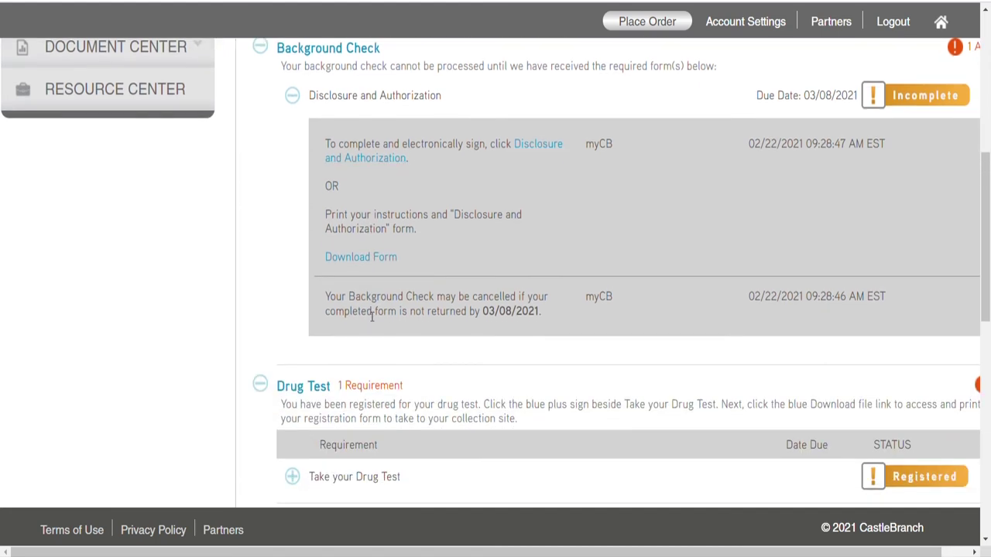
scroll(497, 303, up, 4)
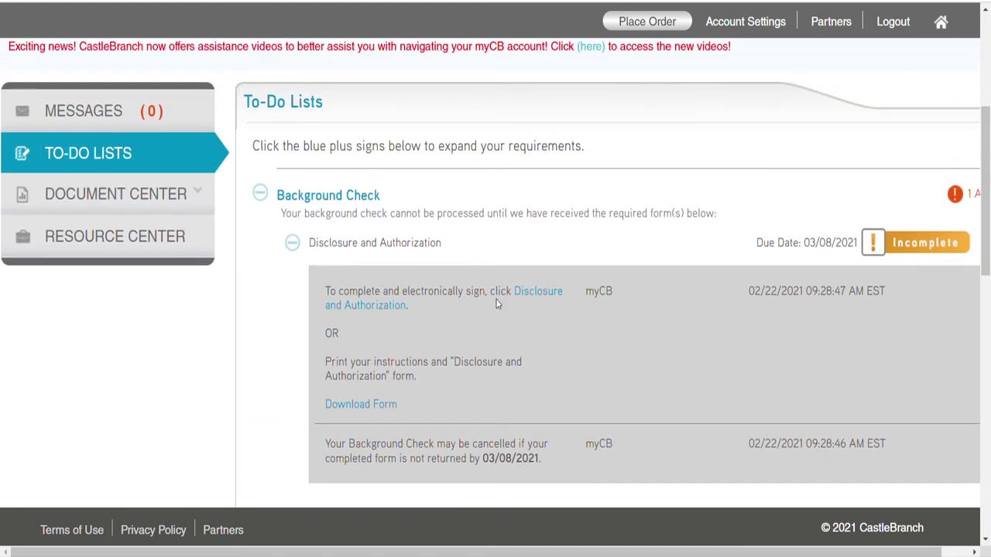
click(544, 300)
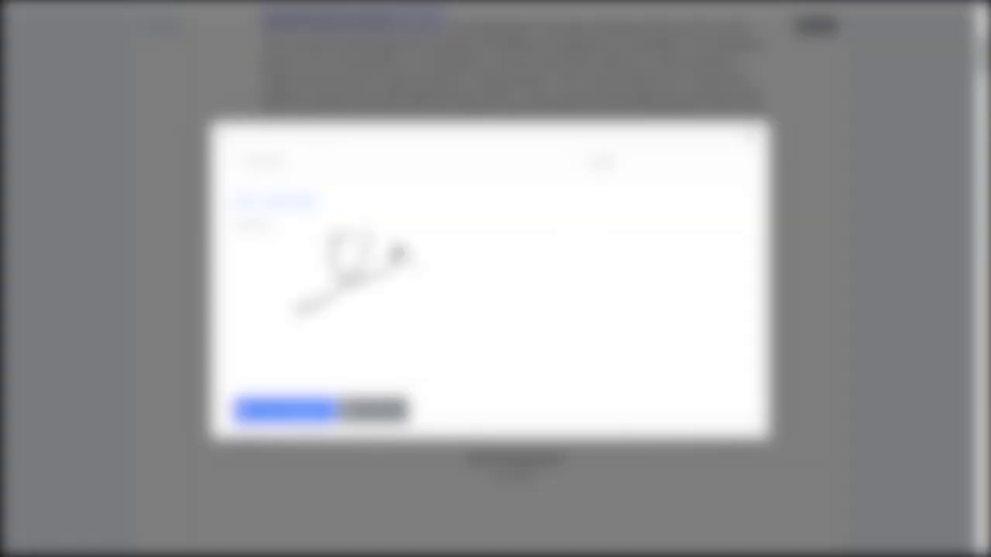
Step: Draw the signature for the background check's Disclosure and Authorization form and submit the signed form
mouse_move(403, 256)
mouse_down()
mouse_move(572, 271)
mouse_move(565, 298)
mouse_up()
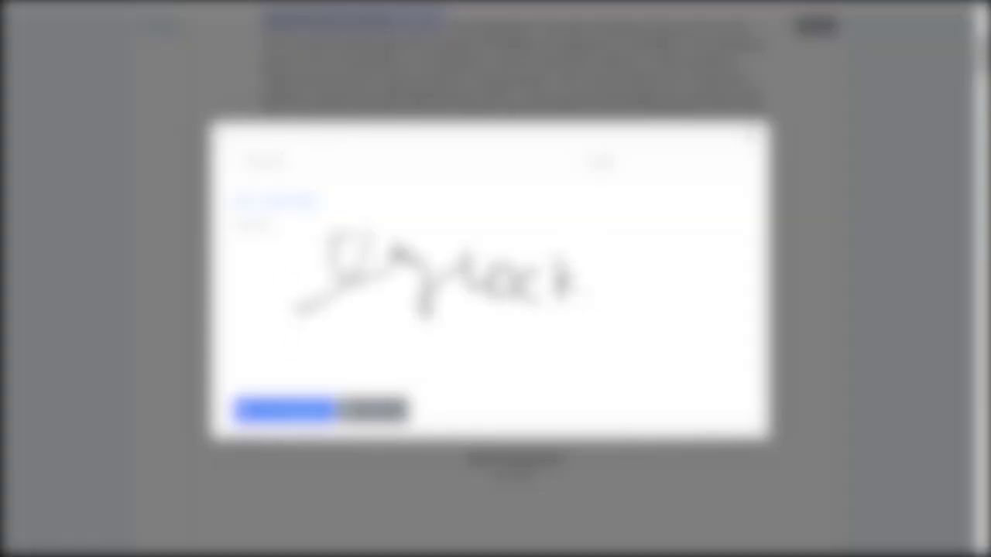
click(287, 411)
drag(596, 233, 728, 298)
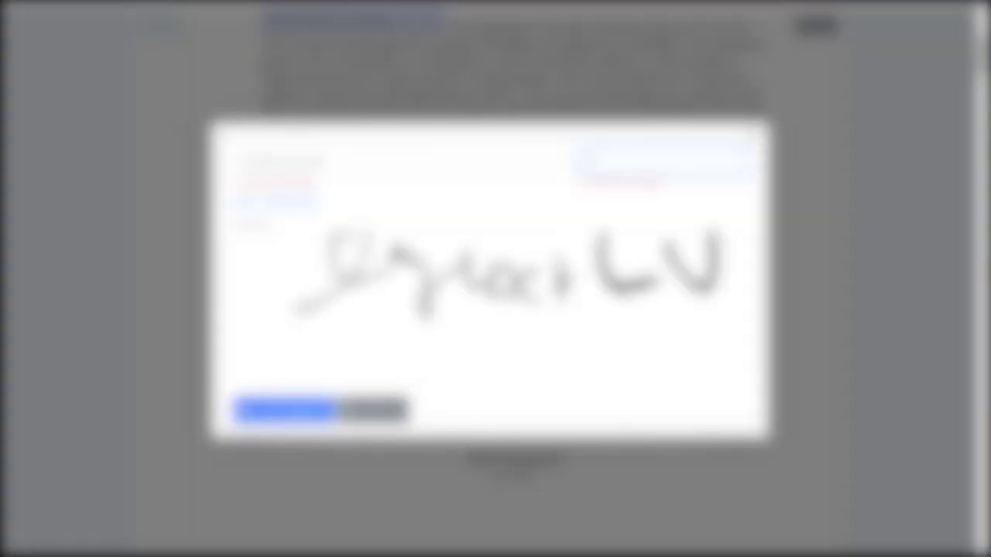
click(372, 411)
drag(634, 240, 674, 352)
mouse_move(236, 280)
mouse_down()
mouse_move(248, 302)
mouse_move(340, 275)
mouse_move(395, 290)
mouse_up()
click(260, 411)
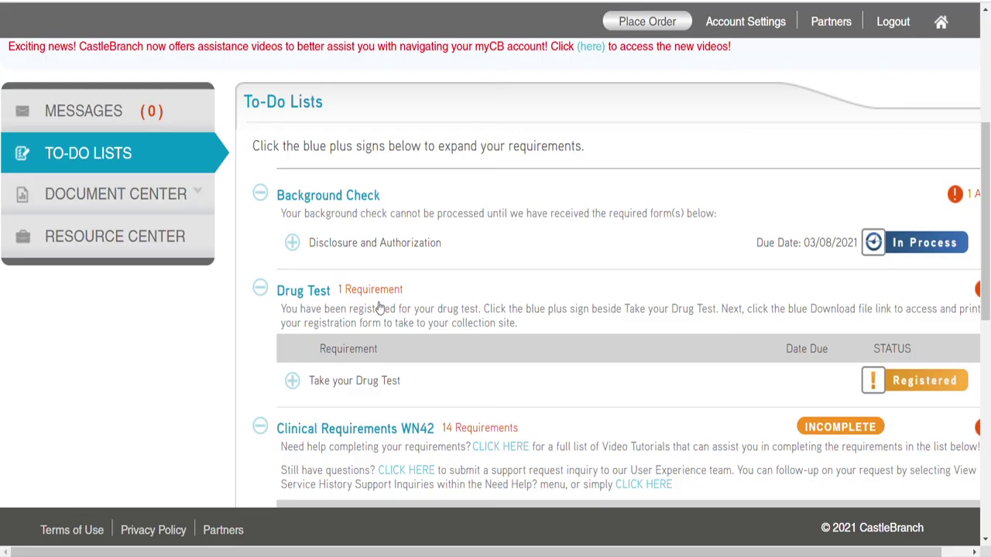
Step: Review the to-do list and read the CPR or BLS Certification and Physical Examination requirements, including their file upload and download options
scroll(376, 264, down, 5)
scroll(408, 231, down, 3)
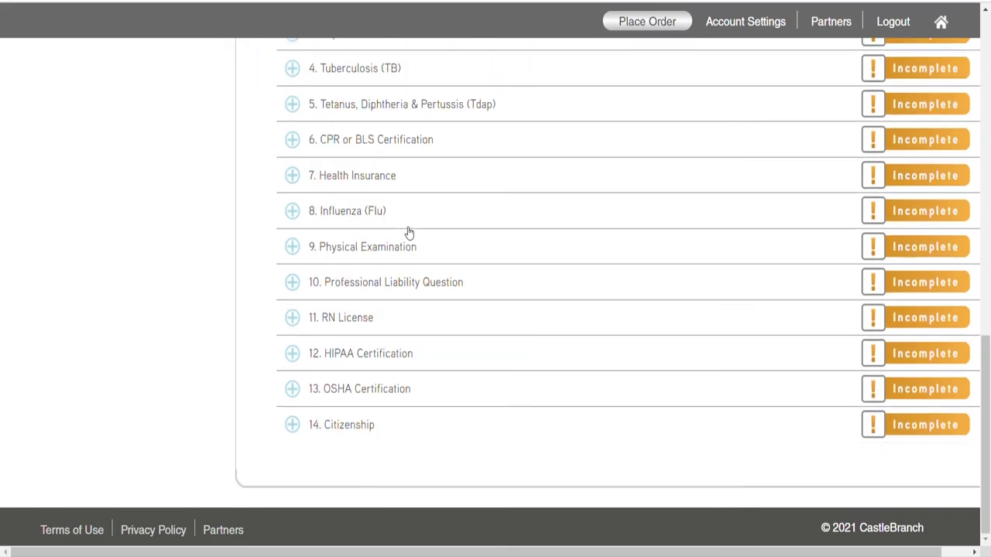
scroll(399, 271, up, 2)
click(391, 310)
scroll(391, 312, down, 5)
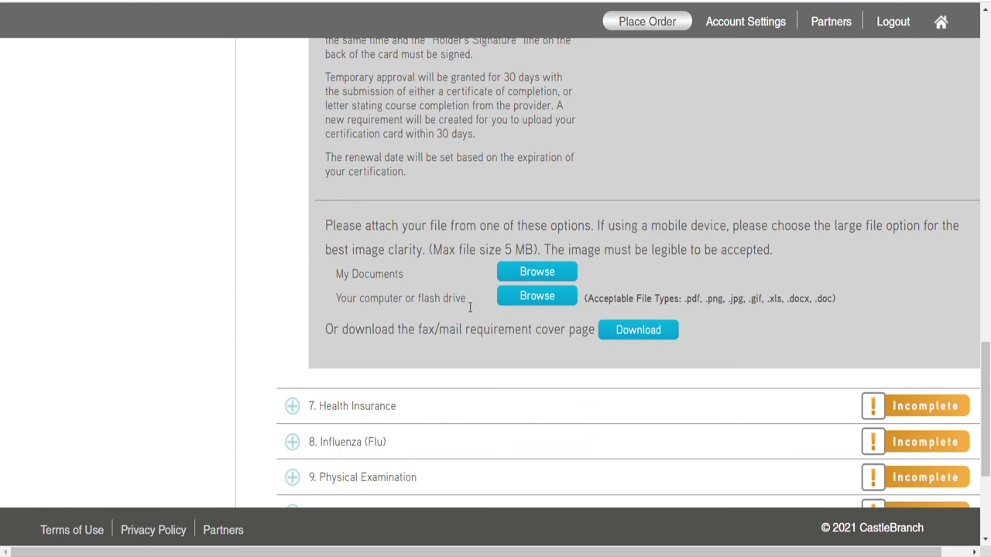
scroll(314, 311, down, 3)
click(299, 273)
scroll(298, 274, down, 2)
scroll(299, 274, down, 1)
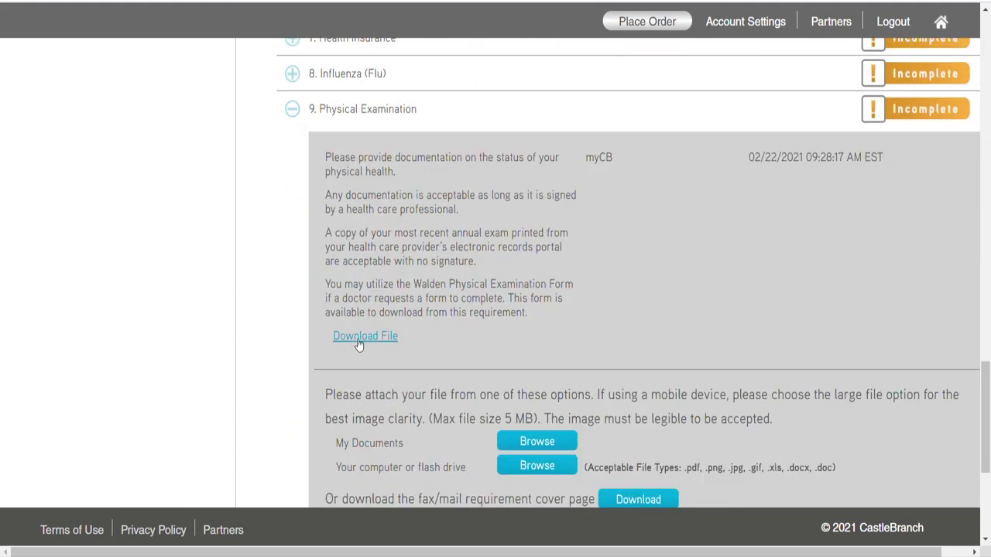
Step: Answer the Professional Liability Question with "I am a MSN-NP student" and submit the response
scroll(302, 293, down, 4)
click(306, 291)
scroll(312, 298, down, 2)
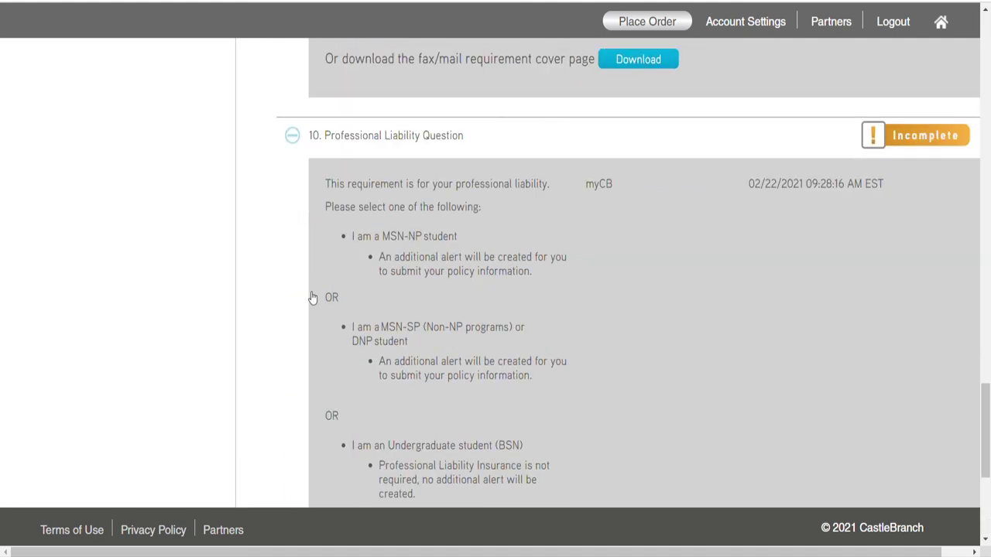
scroll(306, 305, down, 2)
click(335, 399)
click(851, 411)
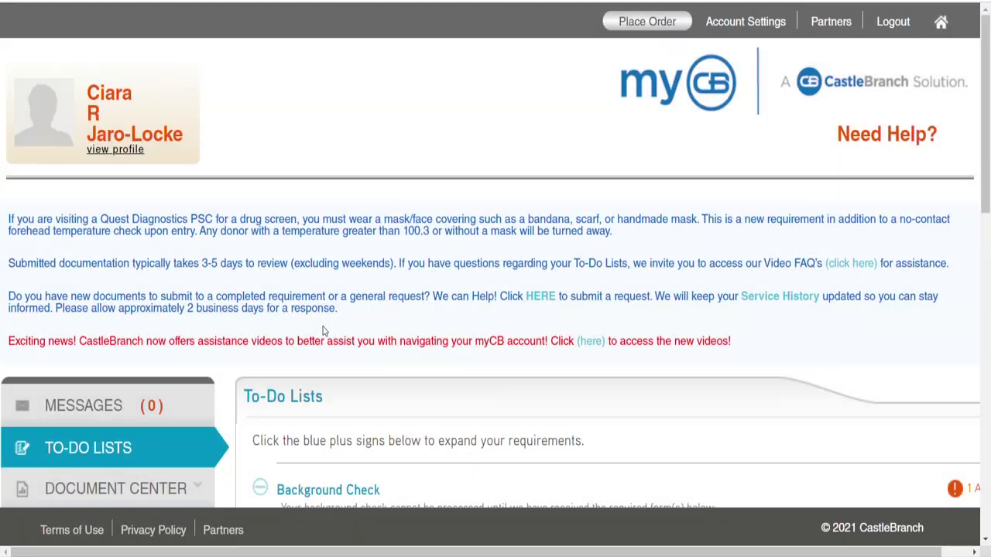
Step: Check the submitted Professional Liability Question response and expand the HIPAA Certification requirement
scroll(255, 329, down, 13)
click(295, 294)
scroll(295, 294, down, 1)
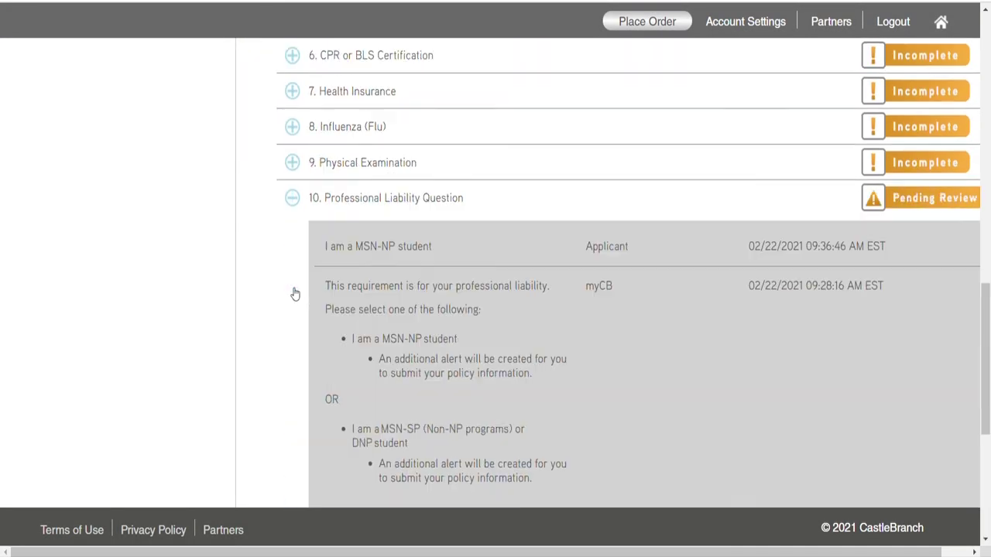
scroll(295, 294, down, 5)
click(292, 354)
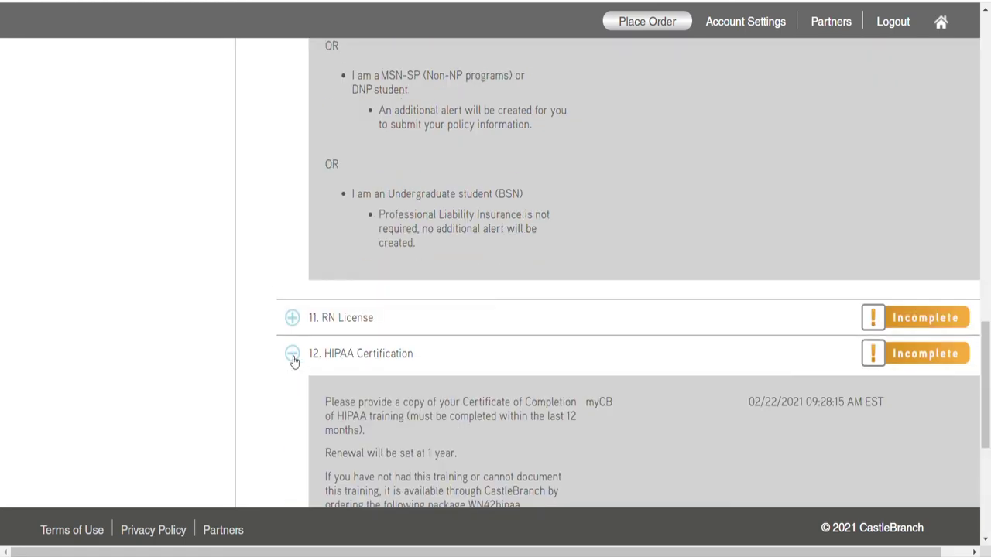